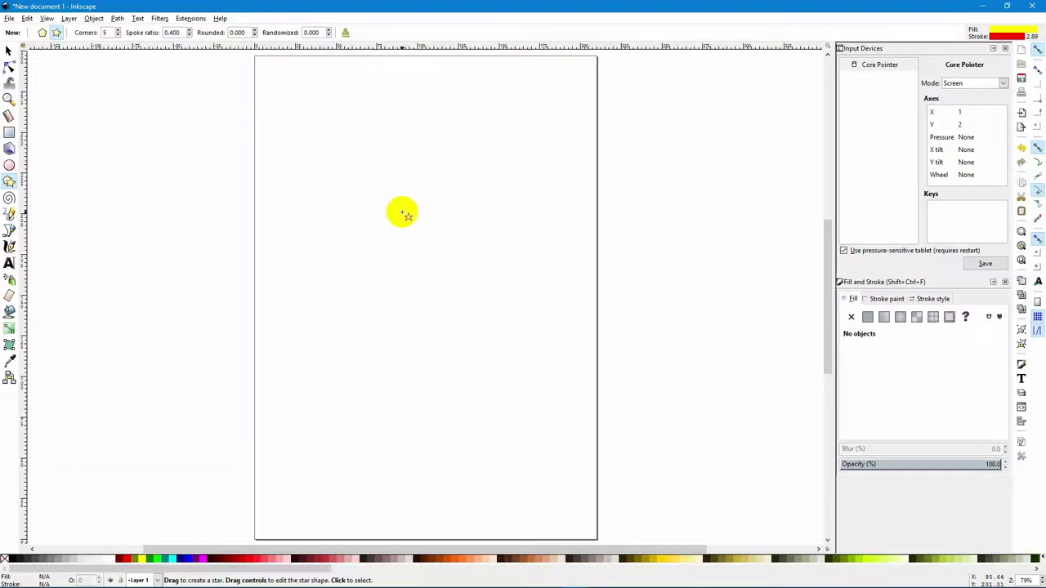
- Draw a five-pointed star on the upper half of the page and adjust its tip and base radii to a spoke ratio of about 0.406
drag(376, 201, 439, 289)
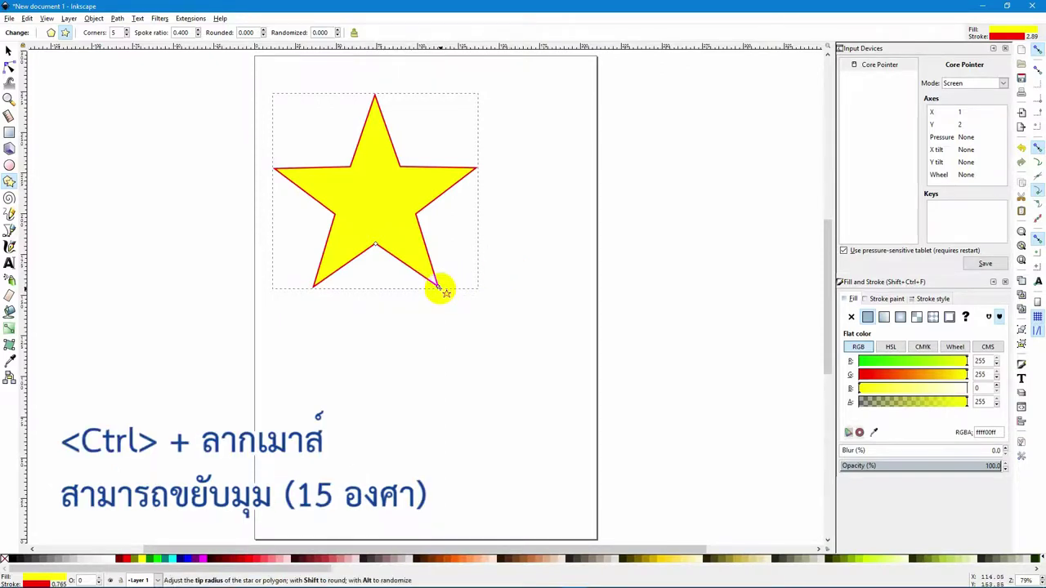
drag(439, 290, 474, 268)
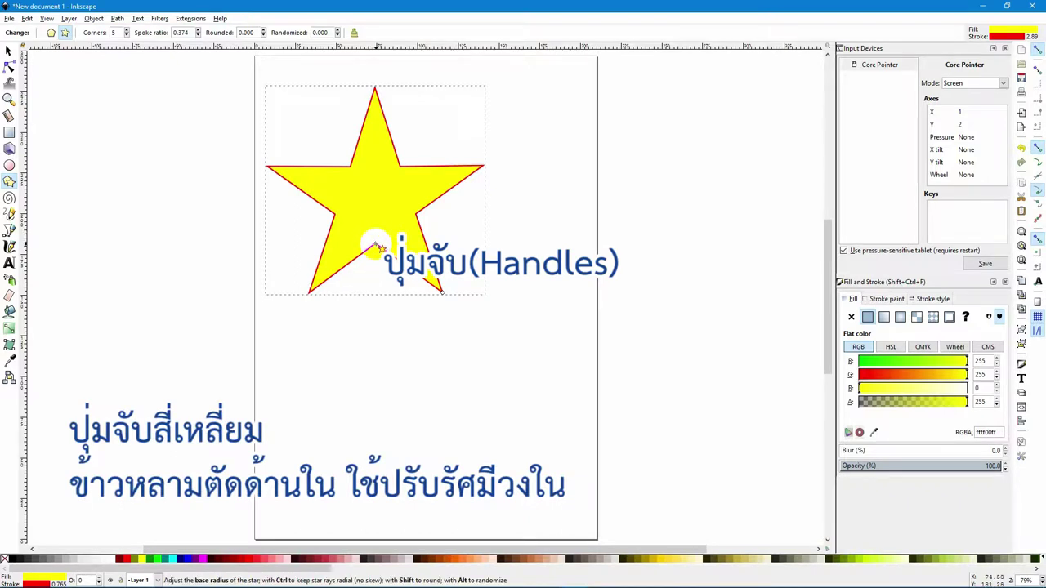
mouse_move(375, 245)
mouse_down()
mouse_move(375, 214)
mouse_move(375, 271)
mouse_move(375, 219)
mouse_move(377, 251)
mouse_up()
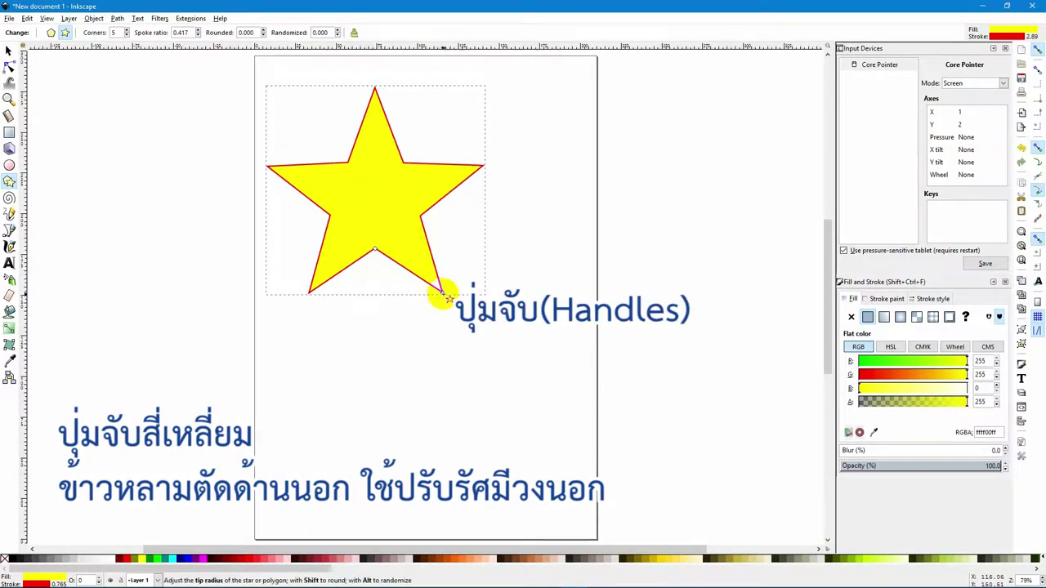
mouse_move(444, 296)
mouse_down()
mouse_move(420, 258)
mouse_move(447, 303)
mouse_up()
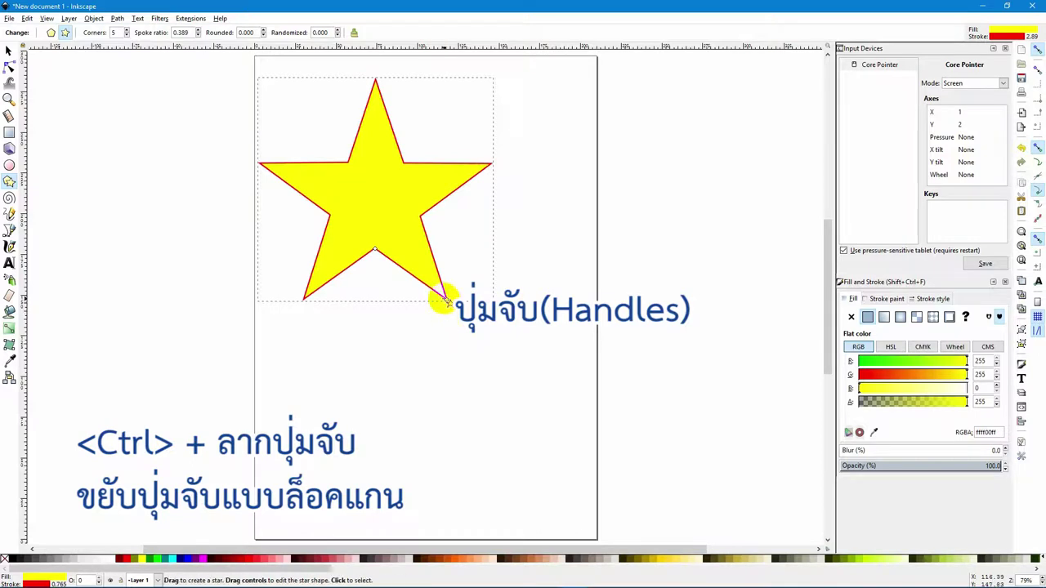
mouse_move(445, 301)
mouse_down()
mouse_move(465, 275)
mouse_move(455, 250)
mouse_move(430, 250)
mouse_move(455, 323)
mouse_move(438, 290)
mouse_move(443, 299)
mouse_up()
drag(376, 250, 405, 244)
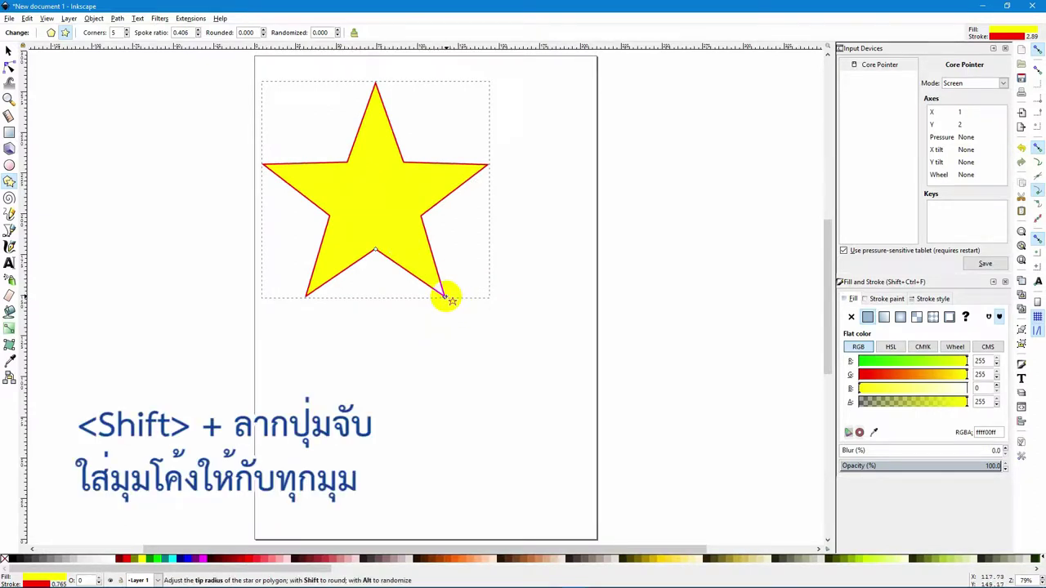
- Try rounding the star's corners to about 1.020 and randomizing them by about 0.134, reverting each change
drag(445, 300, 481, 237)
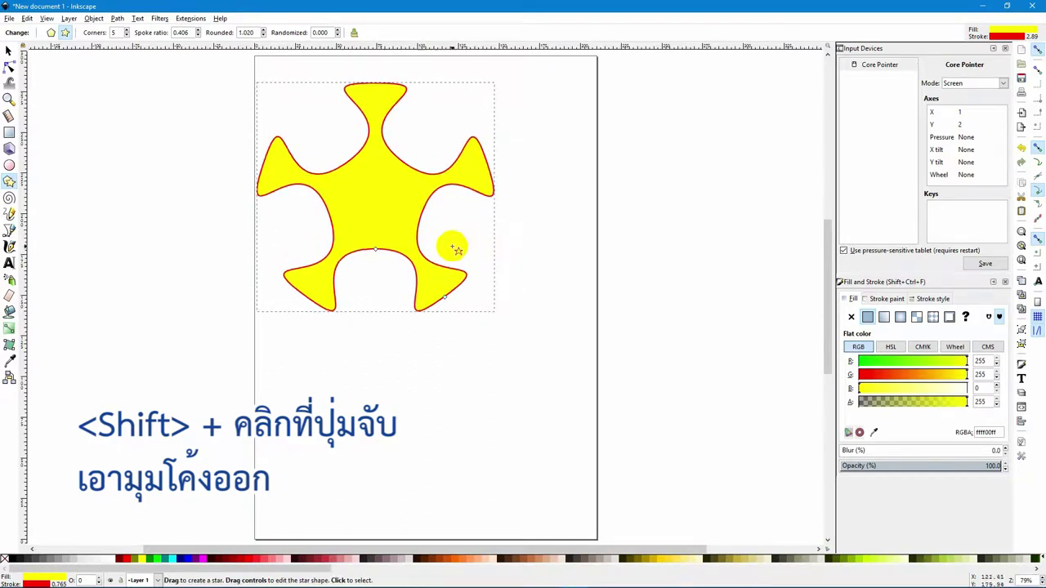
shift+click(450, 300)
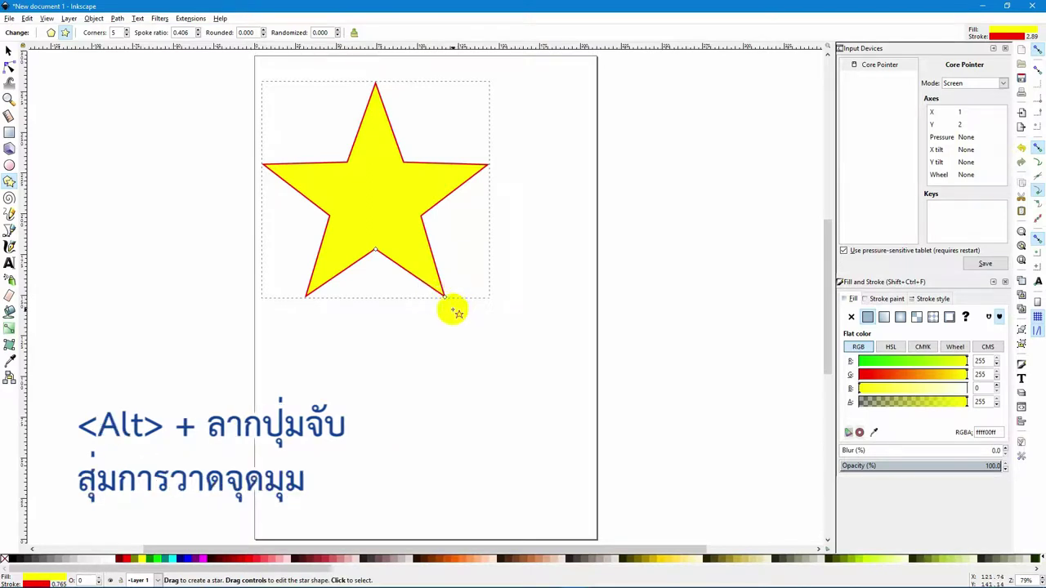
drag(444, 296, 507, 358)
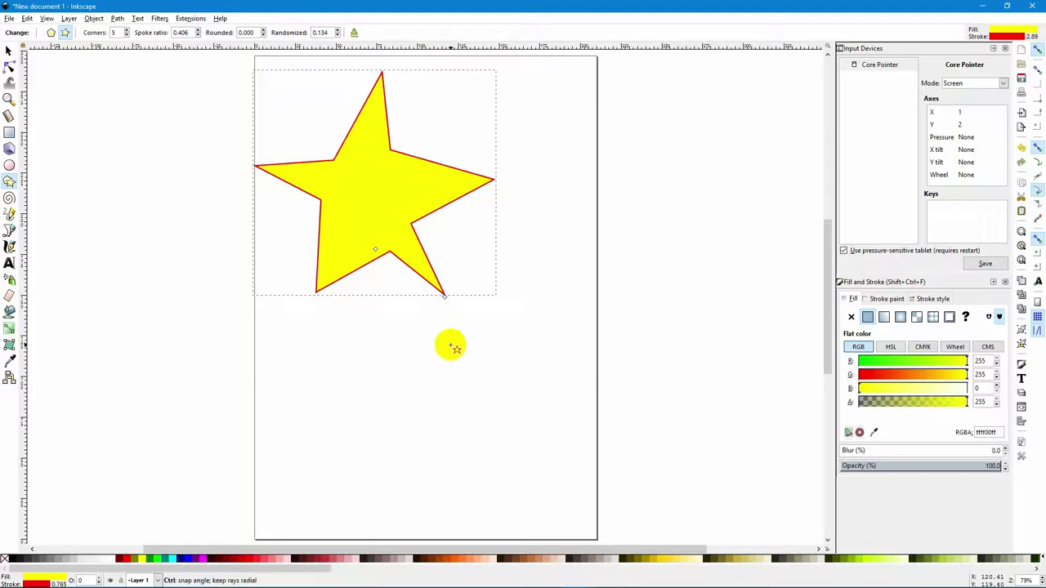
key(ctrl+z)
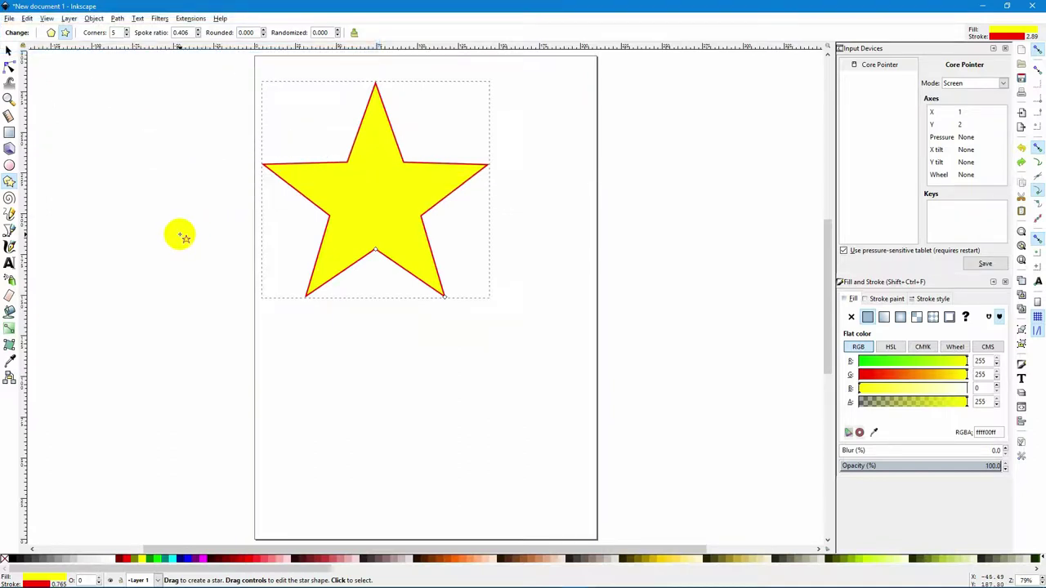
- Convert the star to a regular polygon and switch it back to a star
click(51, 33)
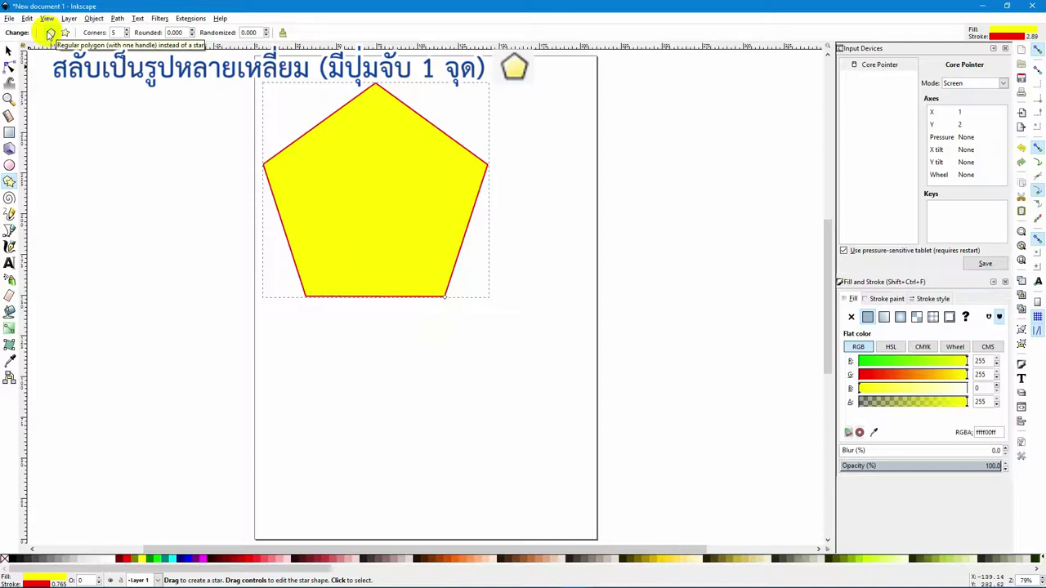
click(65, 33)
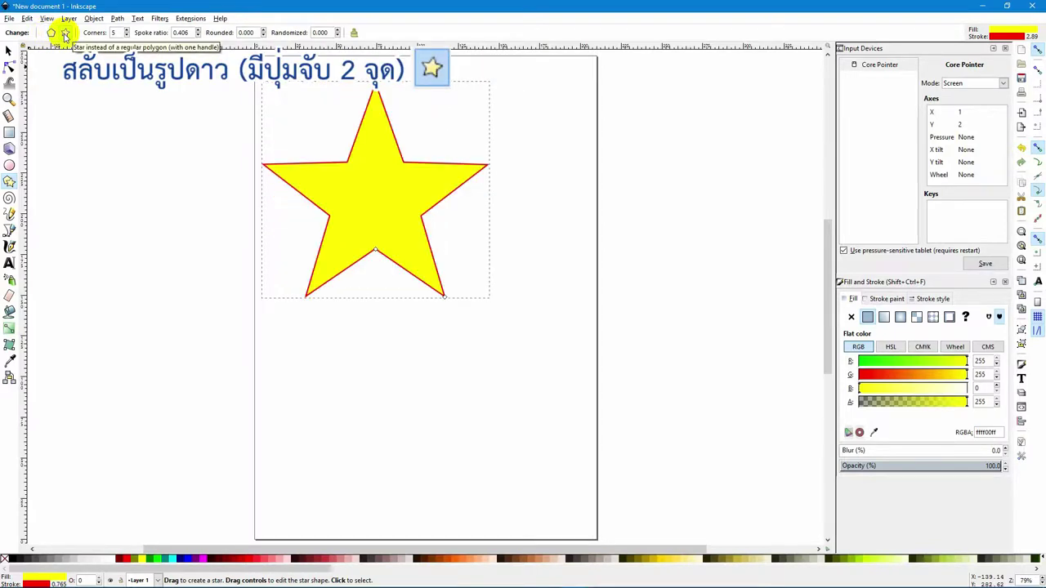
- Raise the star's number of corners to 8 and return it to 5
click(127, 30)
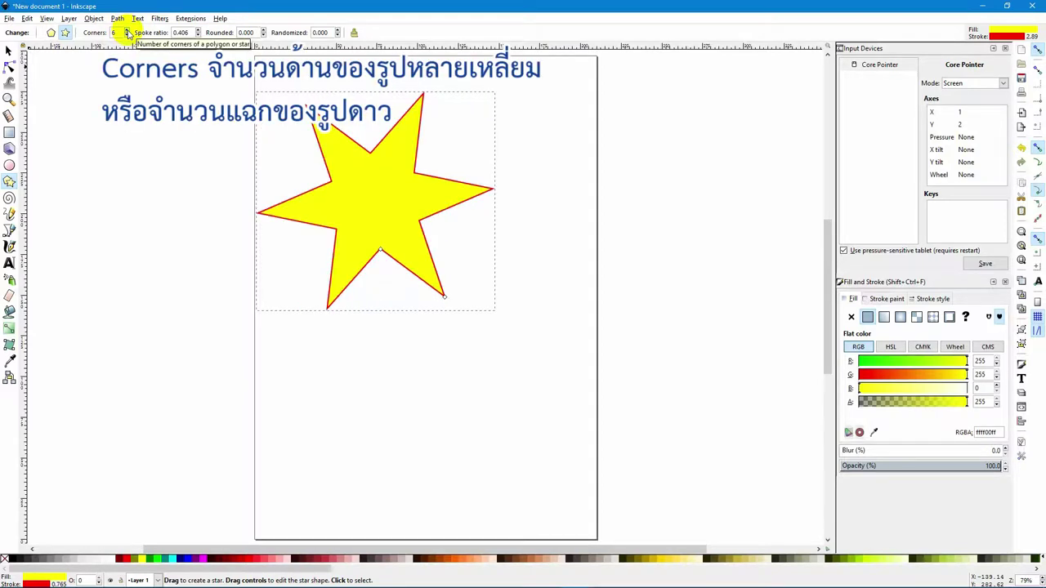
click(127, 31)
click(127, 30)
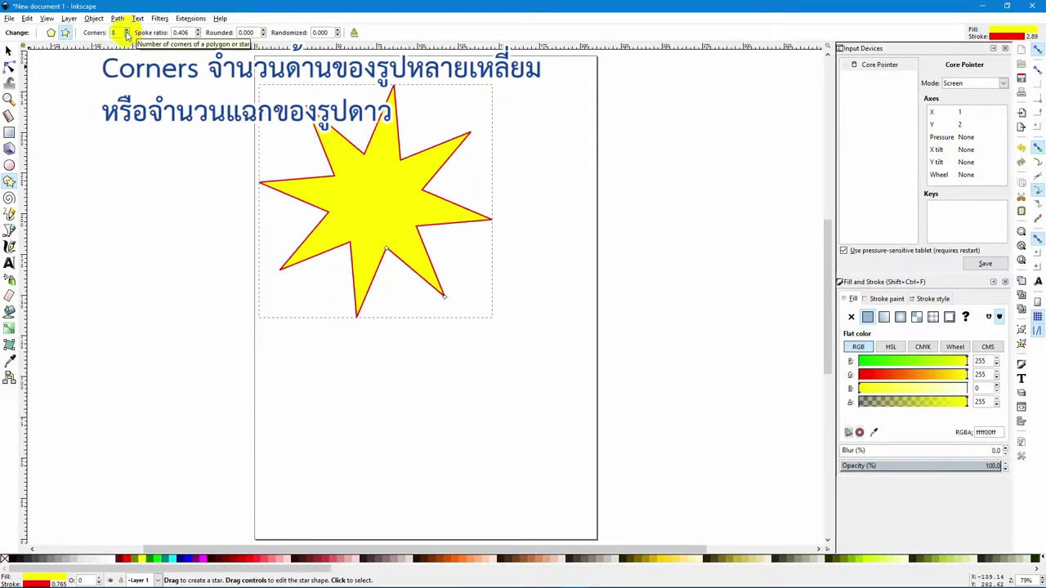
click(127, 35)
click(127, 35)
click(126, 35)
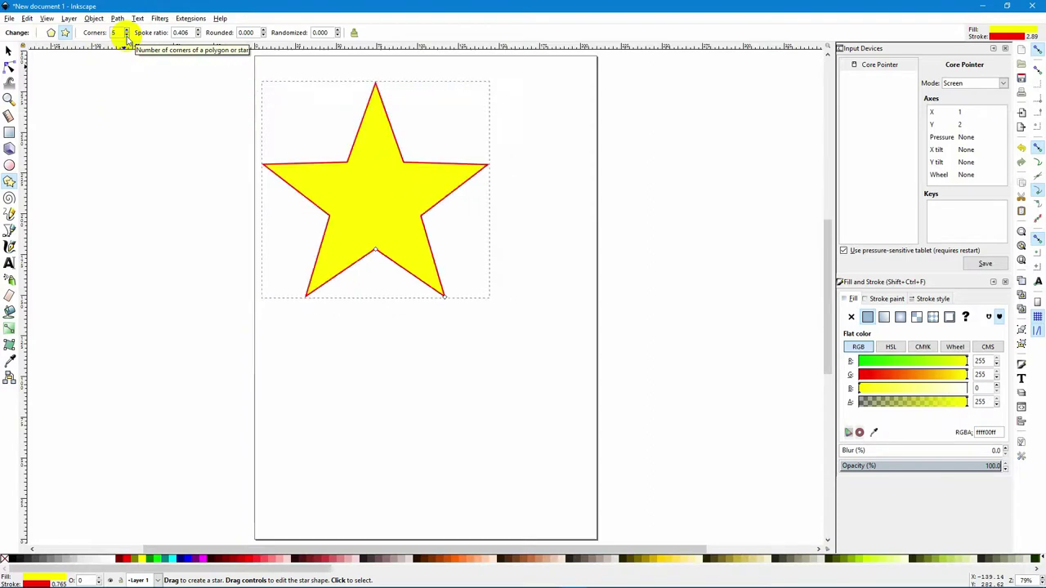
- Increase the star's spoke ratio to 0.476
click(199, 29)
click(199, 30)
click(199, 30)
click(199, 29)
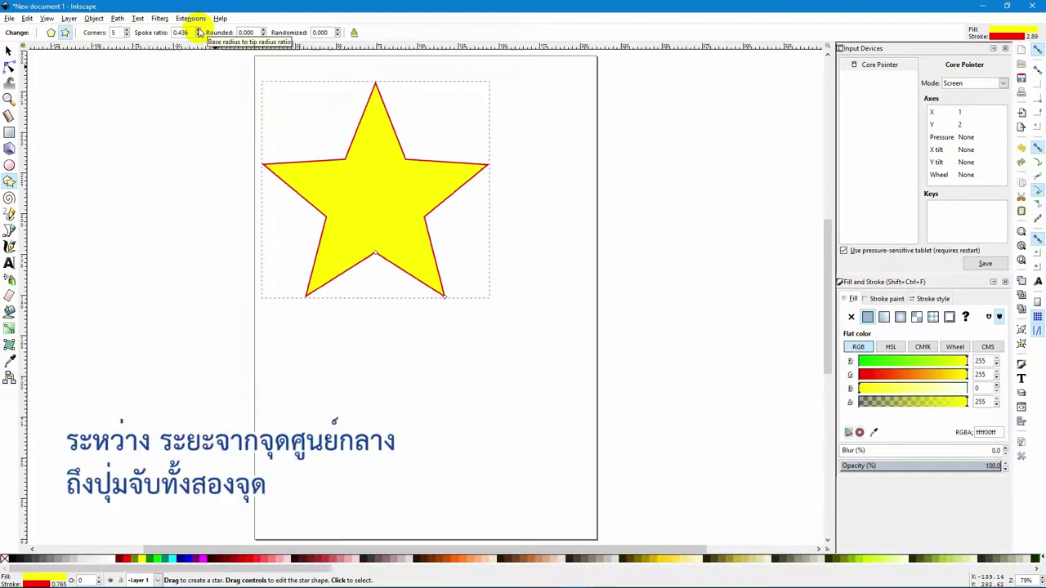
click(199, 30)
click(199, 30)
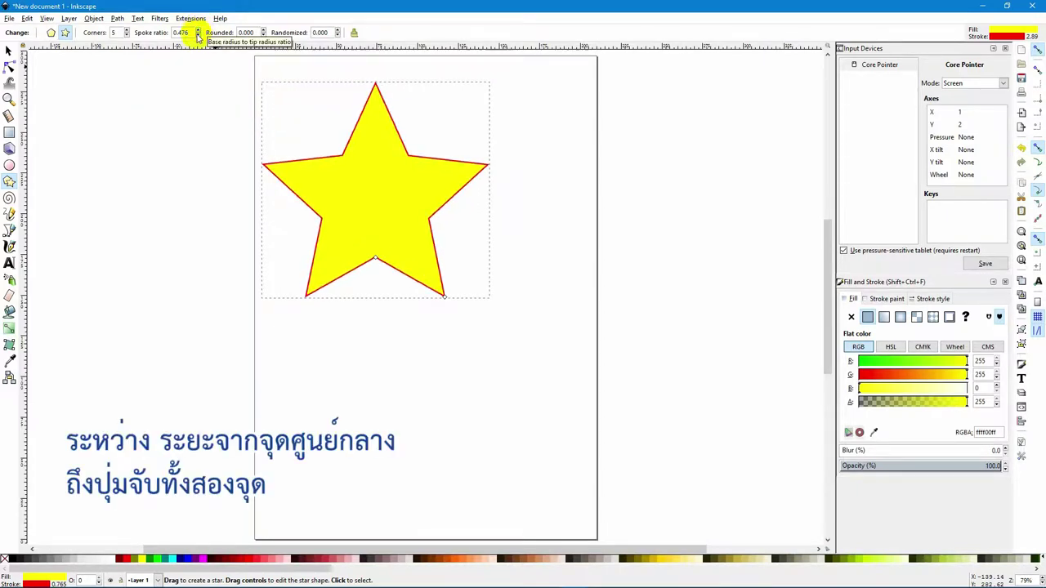
- Try the star's spoke ratio at the extremes 0.010 and 1.000, ending at 0.540
right_click(197, 35)
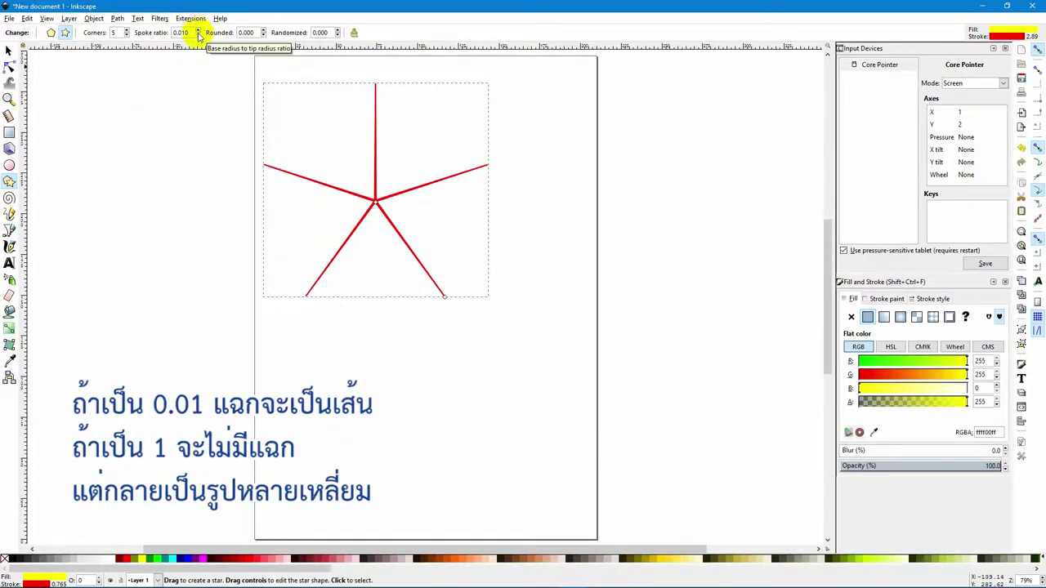
click(198, 35)
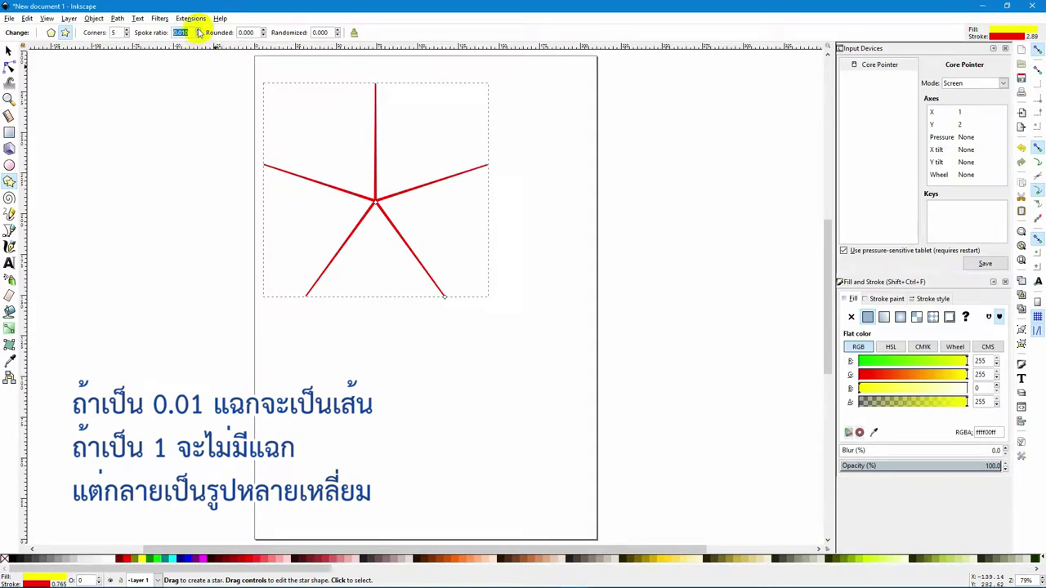
drag(198, 31, 197, 31)
click(198, 31)
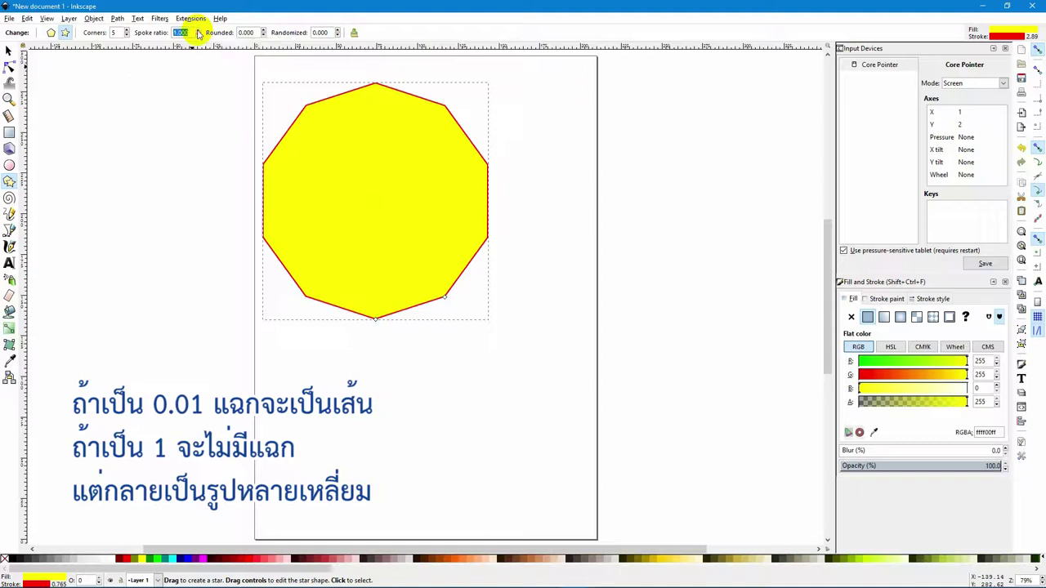
drag(198, 35, 198, 35)
- Set the star's corner rounding to 1.060 and its randomization to 1.624
drag(263, 33, 263, 33)
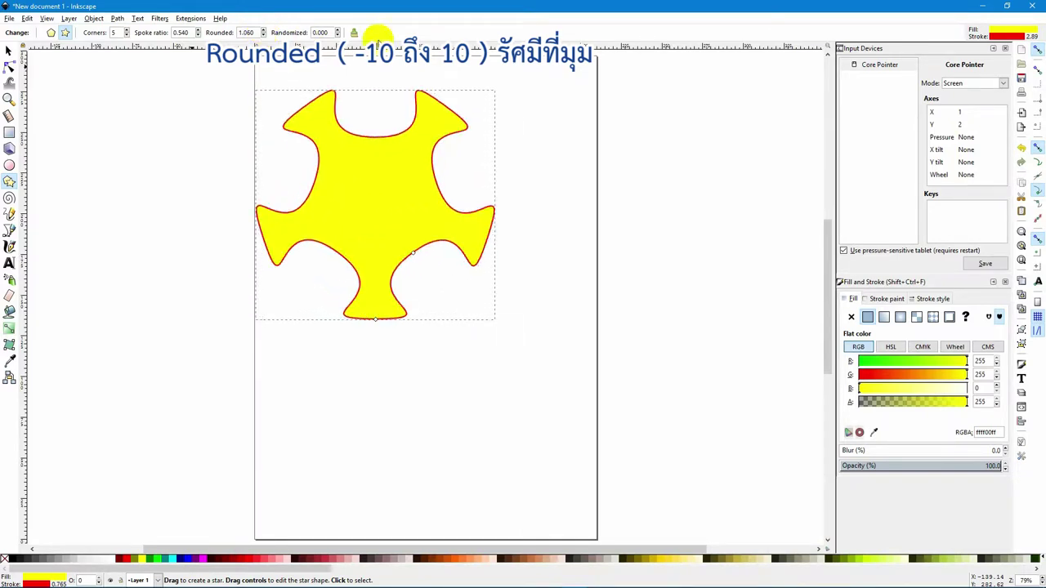
drag(339, 32, 339, 33)
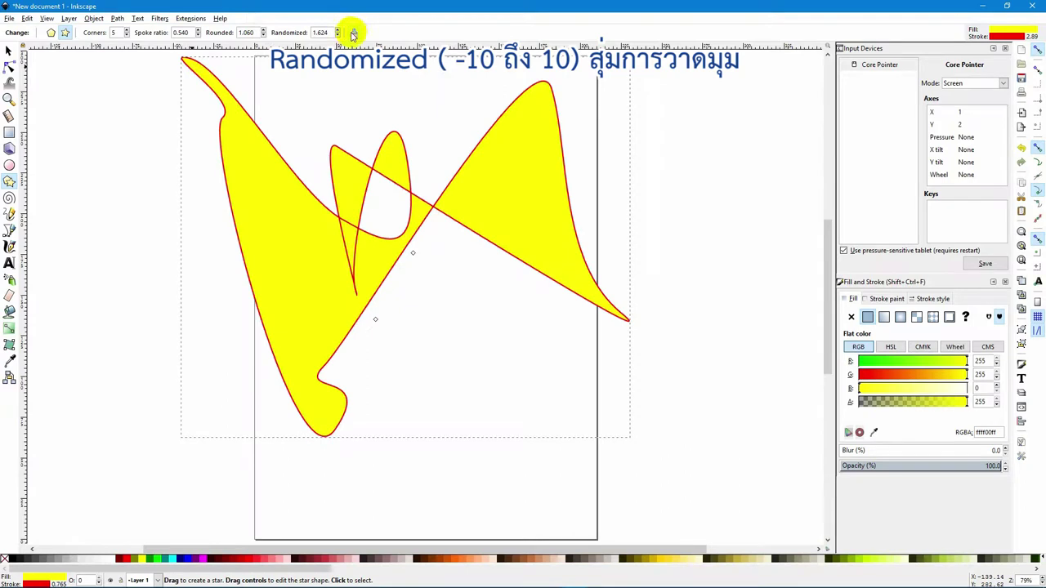
- Reset the star's parameters to their defaults and delete the star from the page
click(353, 33)
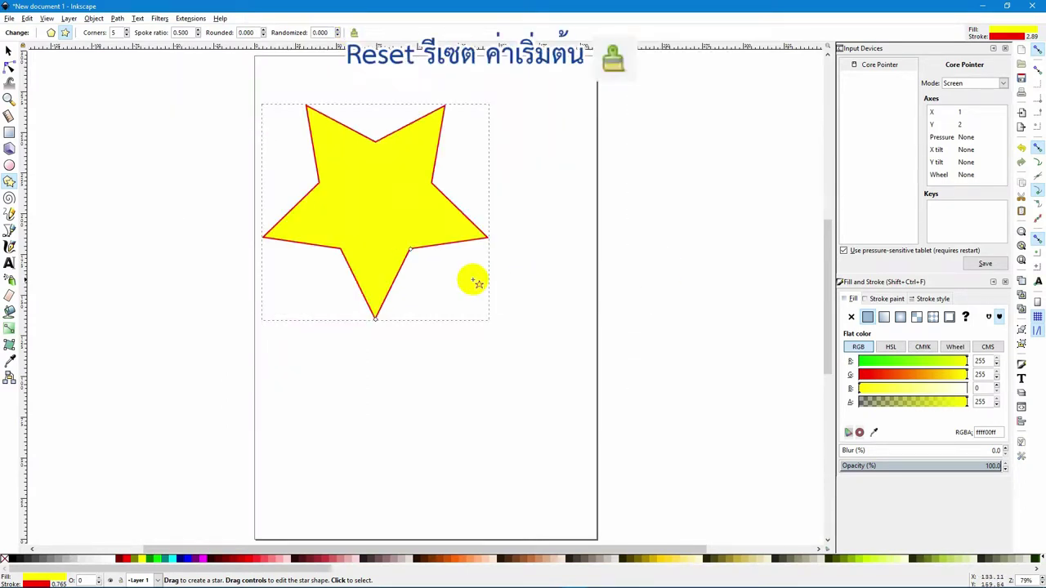
key(Delete)
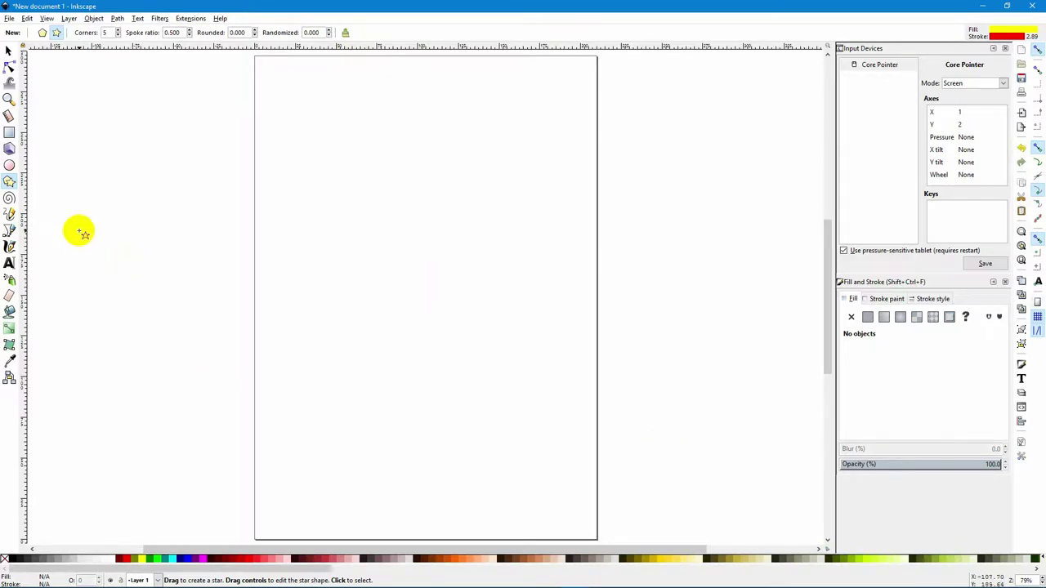
- Draw a spiral with 3 turns on the upper part of the page using the Spiral tool
click(9, 199)
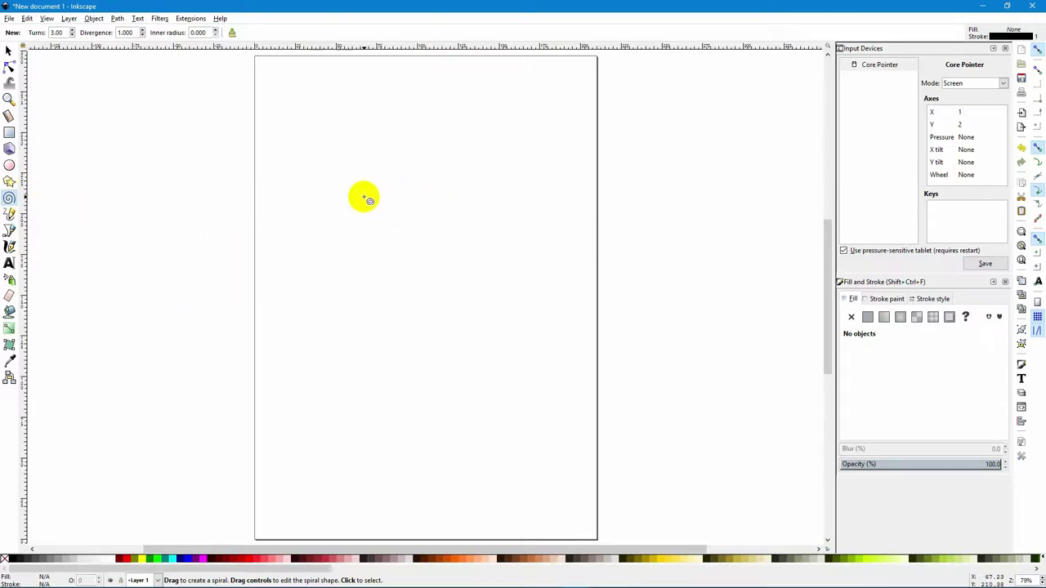
drag(365, 198, 425, 267)
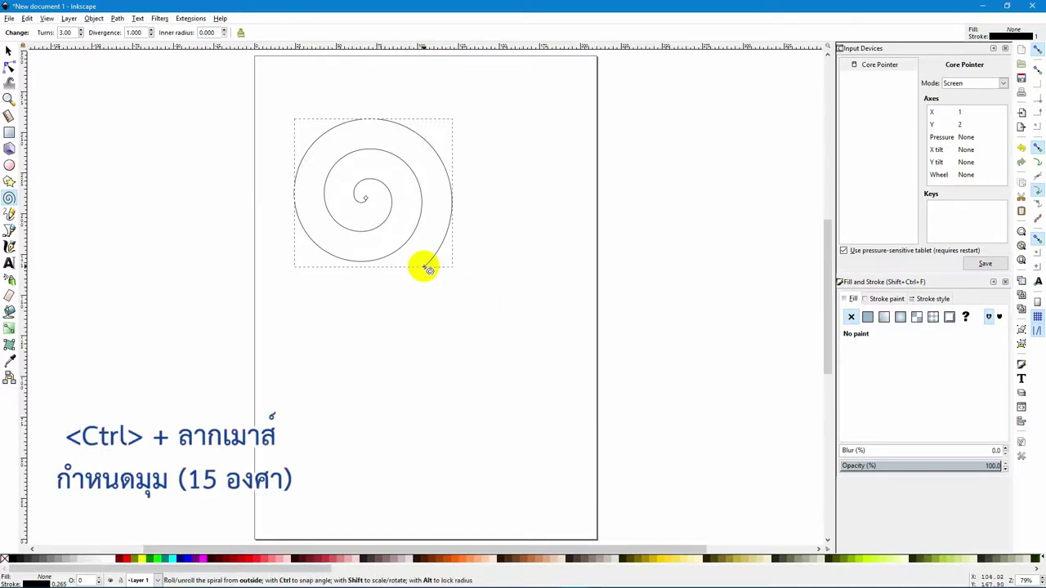
- Roll the spiral's outer end to about 2.99 turns and unroll its inner end to an inner radius of about 0.053
mouse_move(429, 270)
mouse_down()
mouse_move(452, 217)
mouse_move(434, 160)
mouse_move(404, 135)
mouse_move(343, 116)
mouse_move(419, 160)
mouse_move(401, 264)
mouse_move(286, 252)
mouse_move(282, 198)
mouse_move(300, 237)
mouse_move(401, 257)
mouse_move(432, 231)
mouse_move(428, 264)
mouse_up()
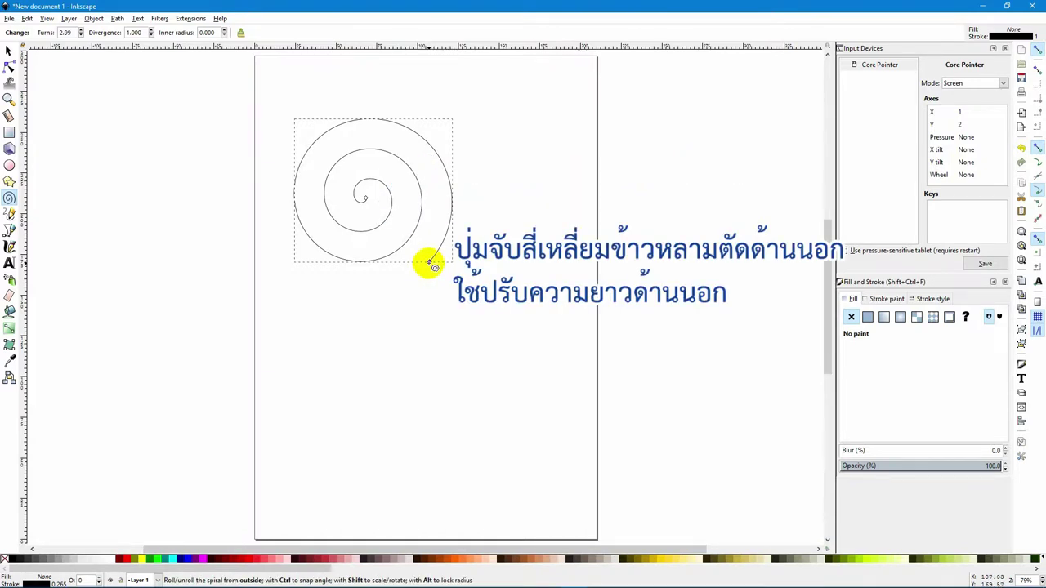
mouse_move(429, 262)
mouse_down()
mouse_move(444, 210)
mouse_move(432, 258)
mouse_up()
mouse_move(364, 198)
mouse_down()
mouse_move(381, 171)
mouse_move(391, 222)
mouse_move(351, 183)
mouse_move(359, 211)
mouse_up()
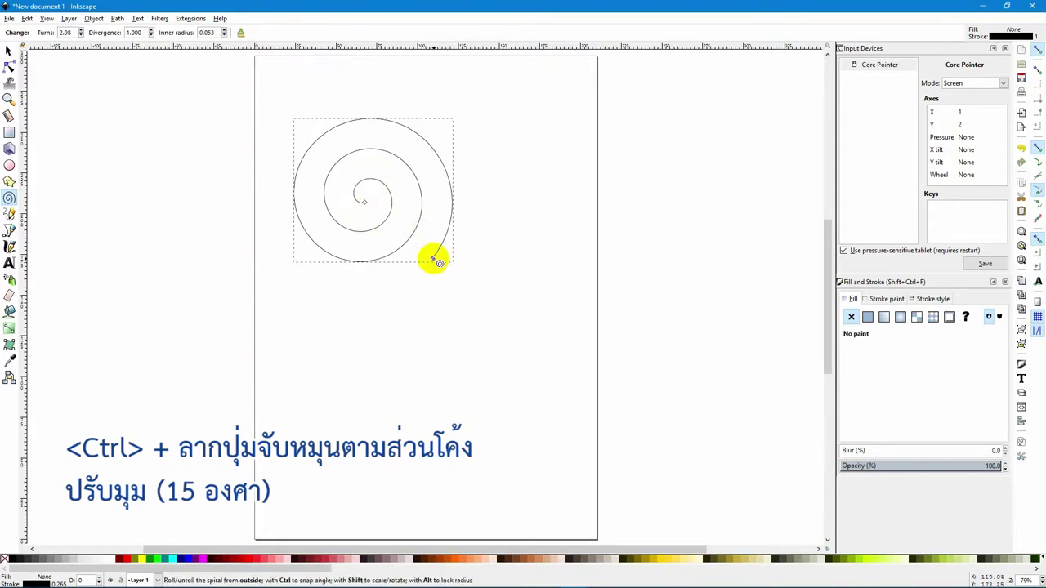
drag(434, 259, 460, 240)
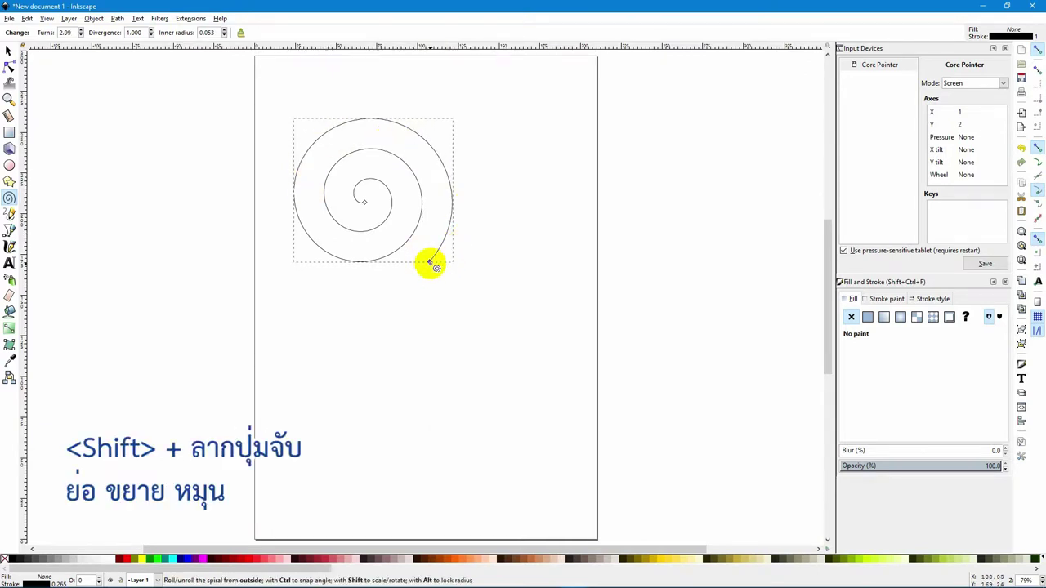
- Enlarge the spiral slightly from its outer end and wind it to about 6.01 turns with the radius locked
mouse_move(431, 263)
mouse_down()
mouse_move(400, 226)
mouse_move(455, 294)
mouse_move(437, 294)
mouse_move(427, 278)
mouse_move(453, 179)
mouse_move(433, 299)
mouse_move(447, 285)
mouse_move(454, 178)
mouse_move(438, 270)
mouse_up()
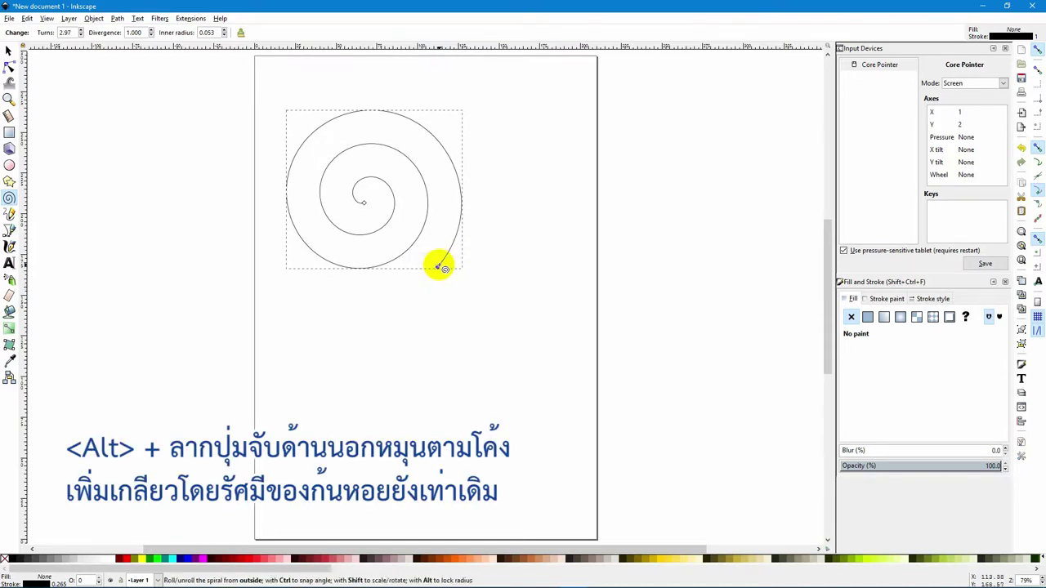
drag(439, 268, 397, 135)
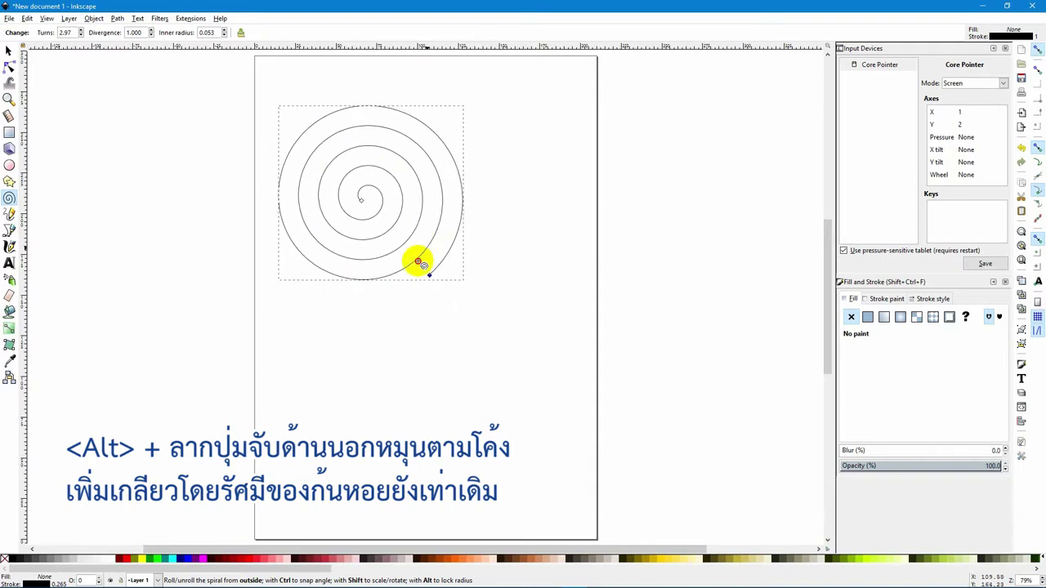
drag(328, 274, 423, 286)
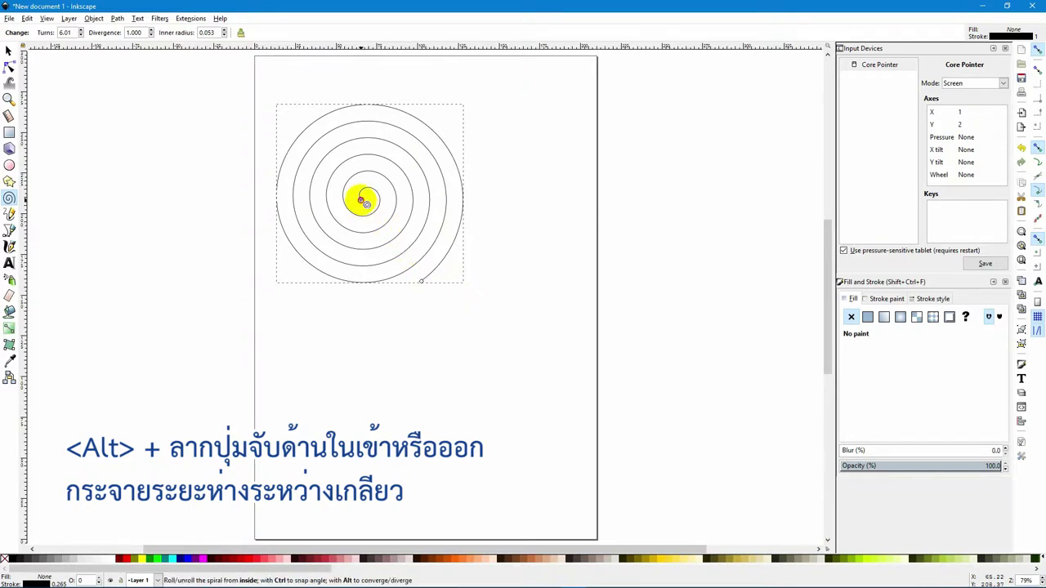
- Adjust the spacing between the spiral's turns from its inner handle to a divergence of about 1.175
drag(360, 200, 371, 189)
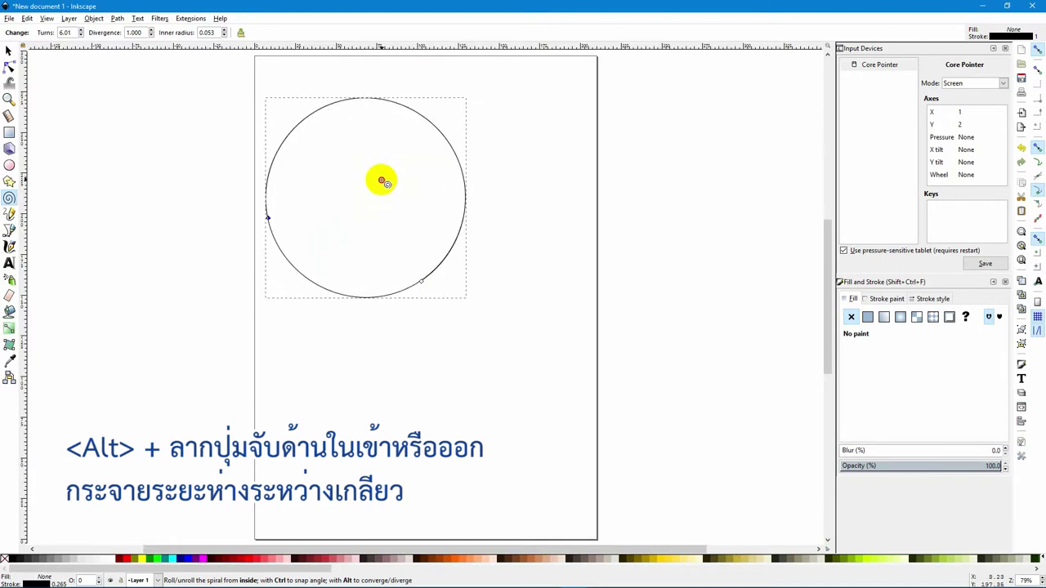
drag(374, 192, 392, 229)
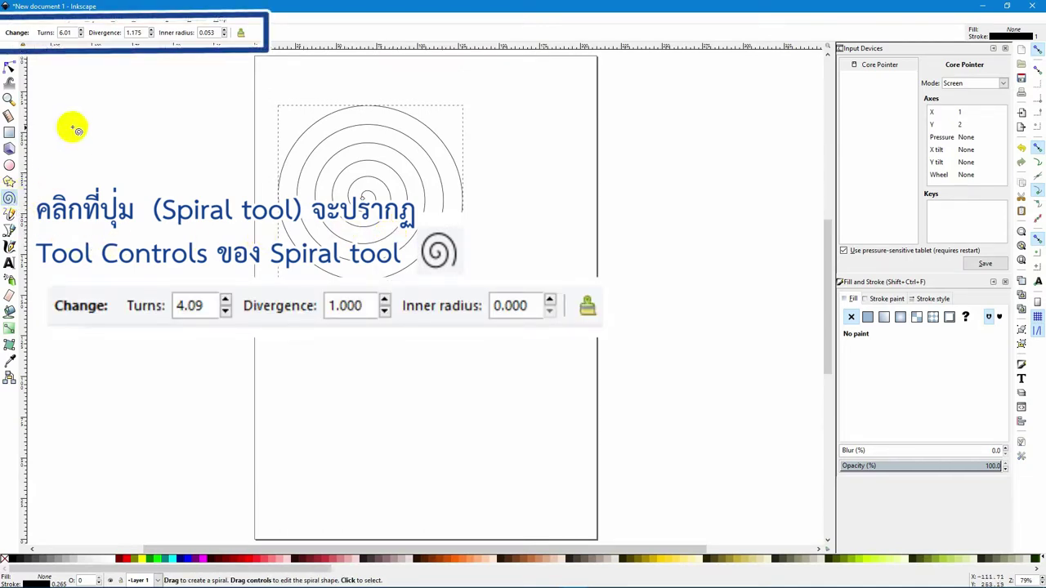
- Raise the spiral's number of turns to 6.41 and lower it to 5.61
click(81, 30)
click(81, 31)
click(81, 30)
click(81, 31)
click(81, 35)
click(80, 35)
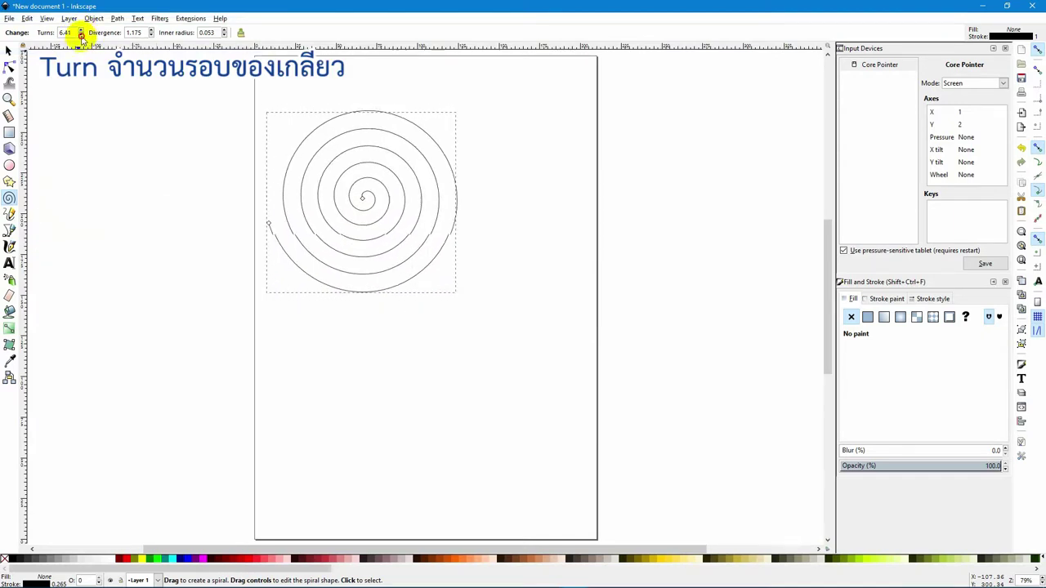
click(81, 35)
click(81, 35)
click(80, 35)
click(81, 35)
click(81, 36)
click(81, 35)
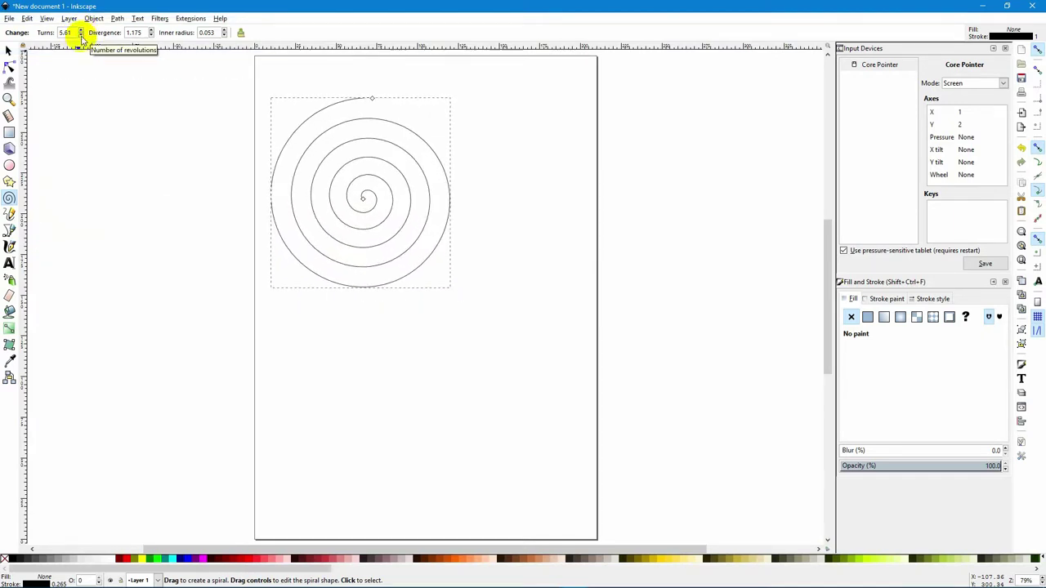
- Set the spiral's number of turns to 5.81 and lower its divergence to 0
click(81, 30)
click(81, 31)
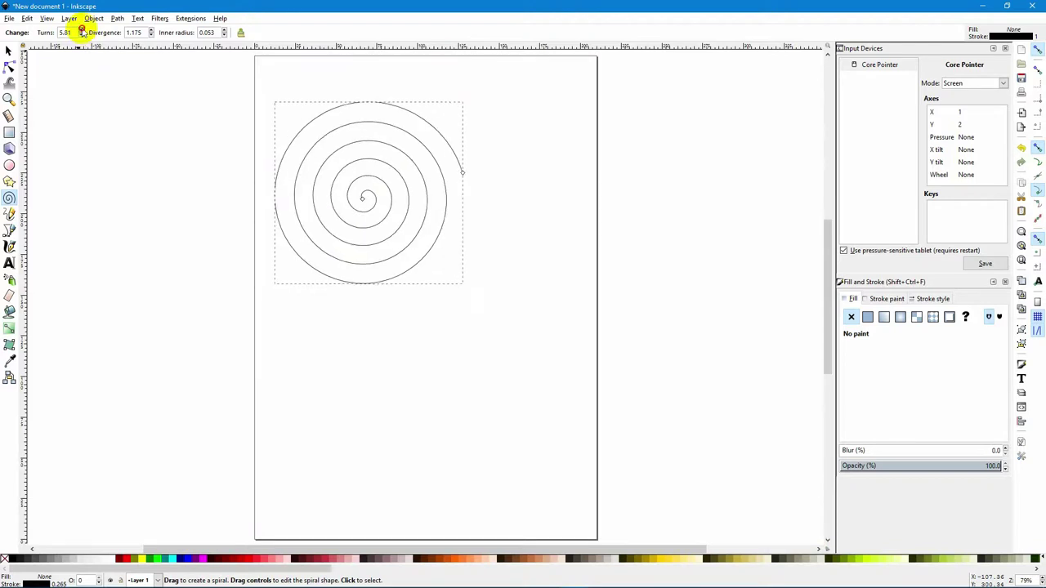
click(151, 30)
click(152, 35)
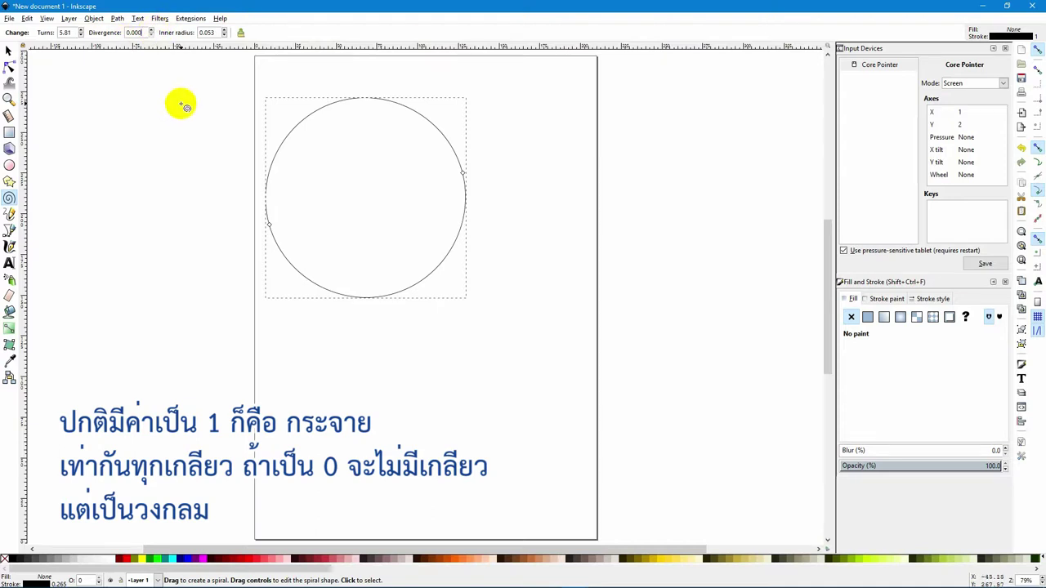
- Set the spiral's divergence to 1
key(BackSpace)
key(BackSpace)
key(BackSpace)
key(BackSpace)
key(BackSpace)
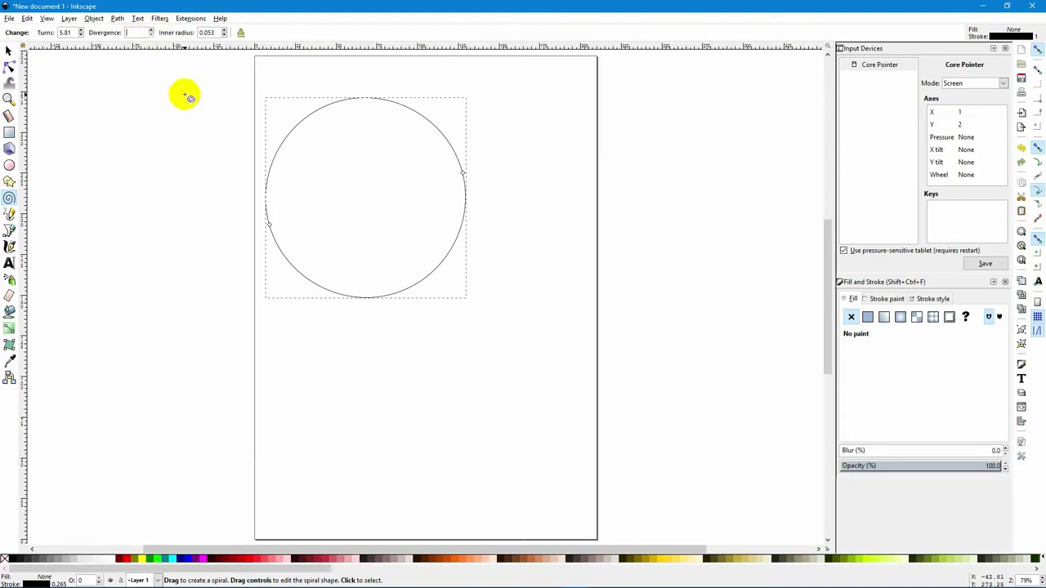
text(1)
key(Return)
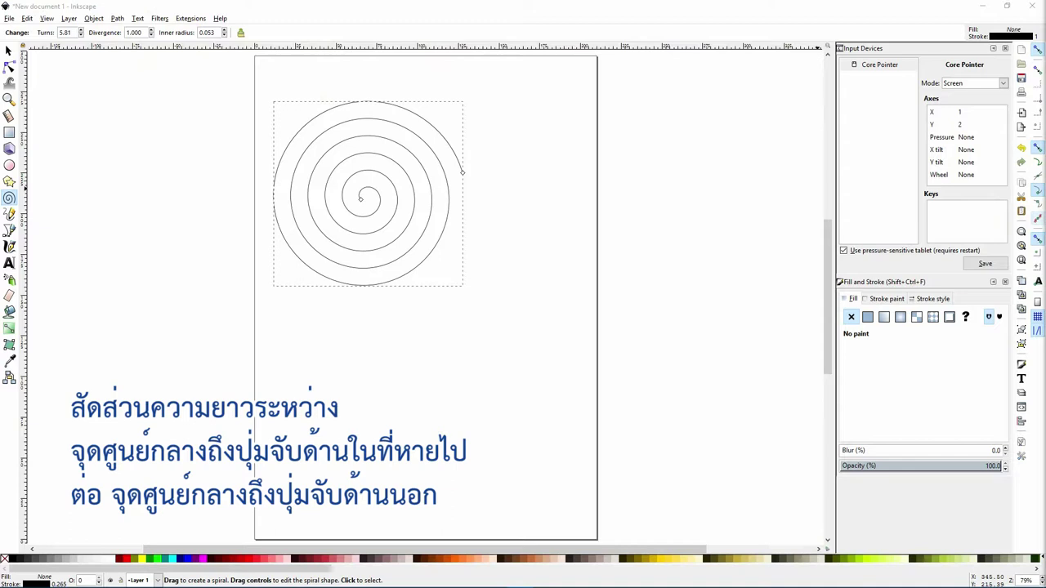
- Raise the spiral's inner radius to 0.113 and lower it to 0
click(224, 30)
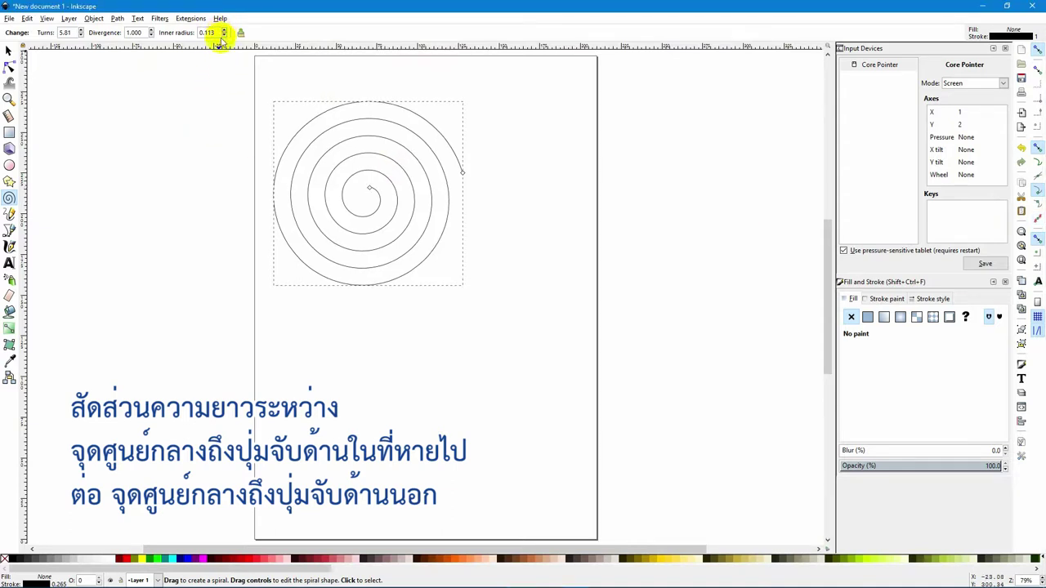
click(224, 36)
click(224, 36)
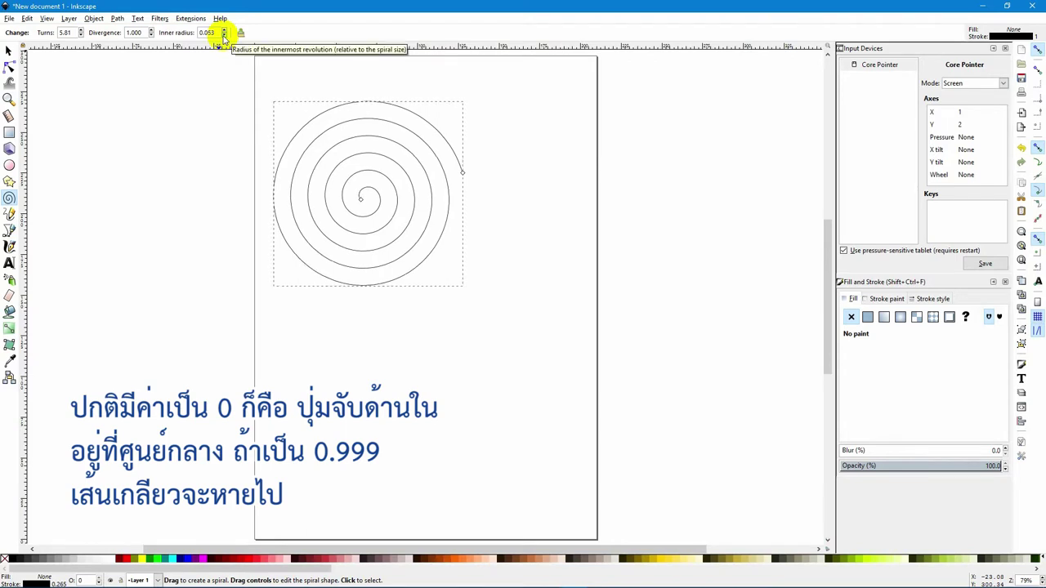
click(224, 36)
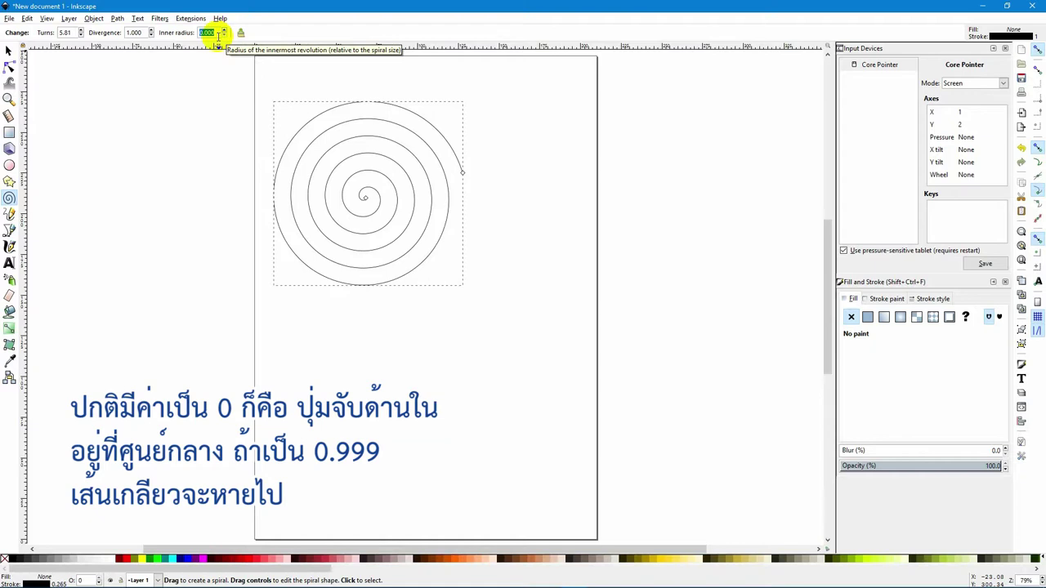
- Try an inner radius of 0.999, reduce it slightly, and reset all the spiral's parameters to their defaults
text(0.999)
click(226, 31)
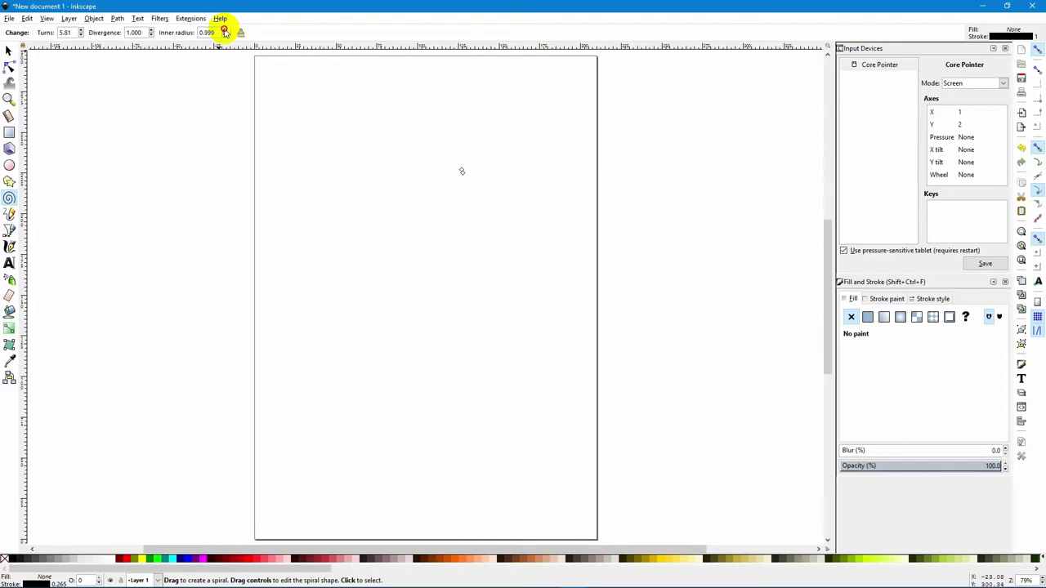
click(224, 36)
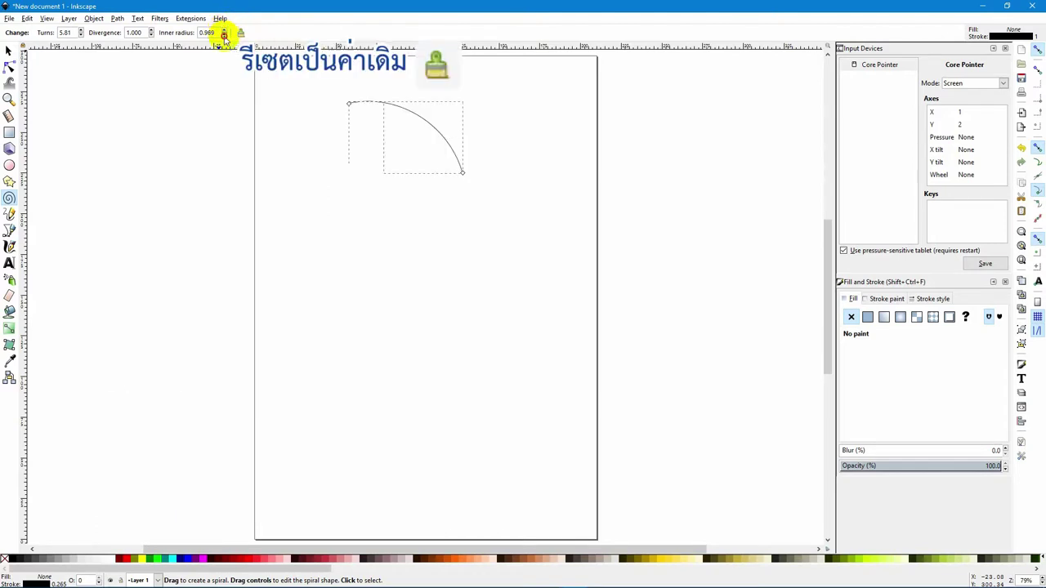
click(240, 33)
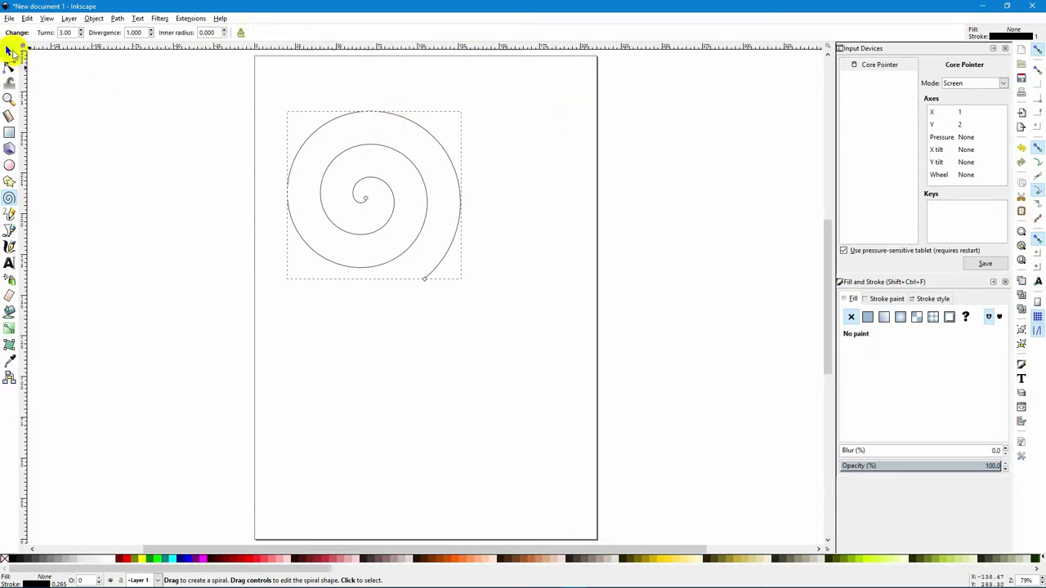
- Move the spiral to about X 50.8 mm, Y 152.2 mm and return to the Spiral tool
click(8, 51)
drag(388, 113, 441, 128)
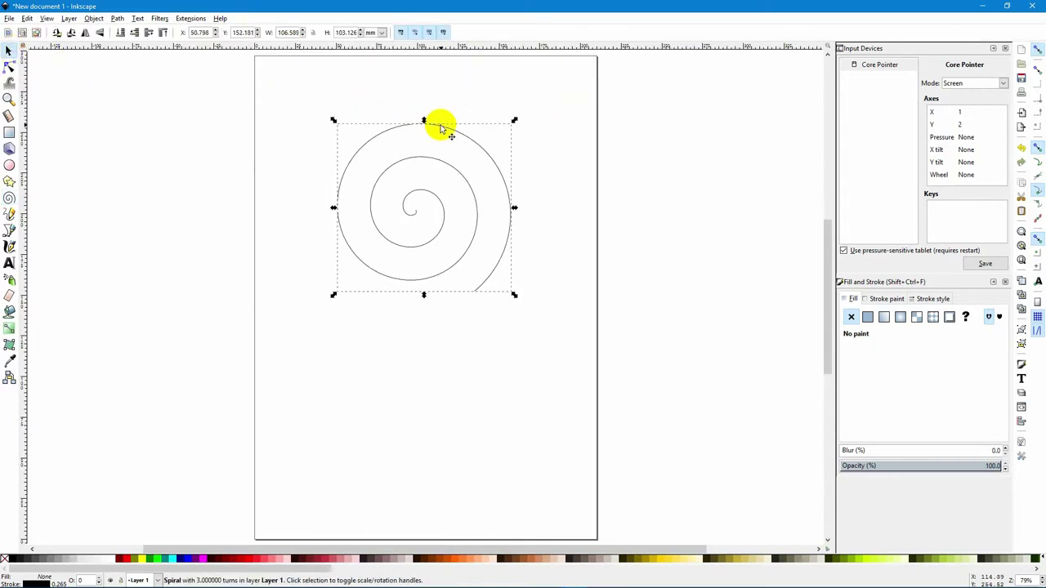
click(9, 66)
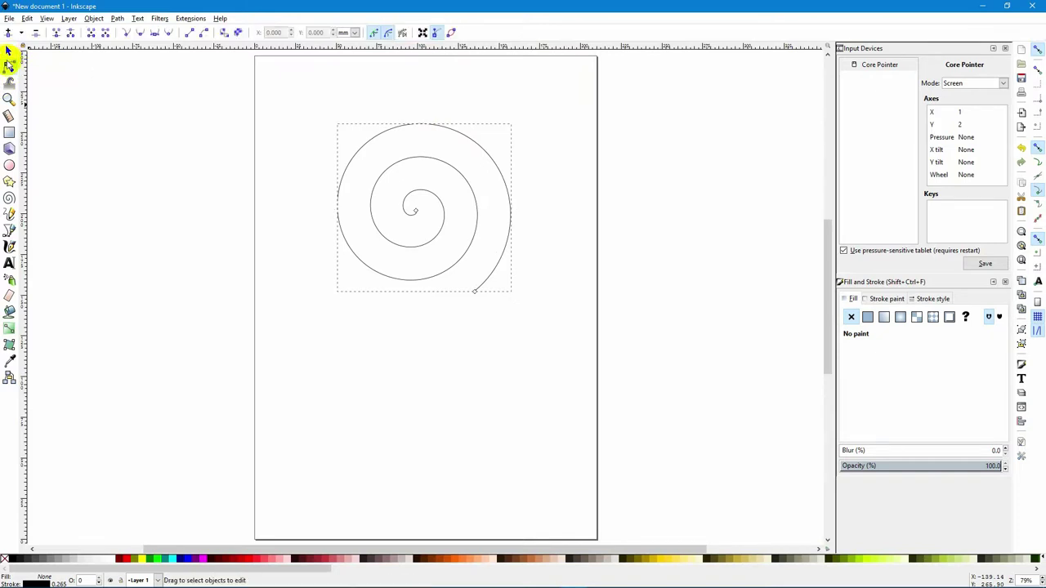
click(9, 198)
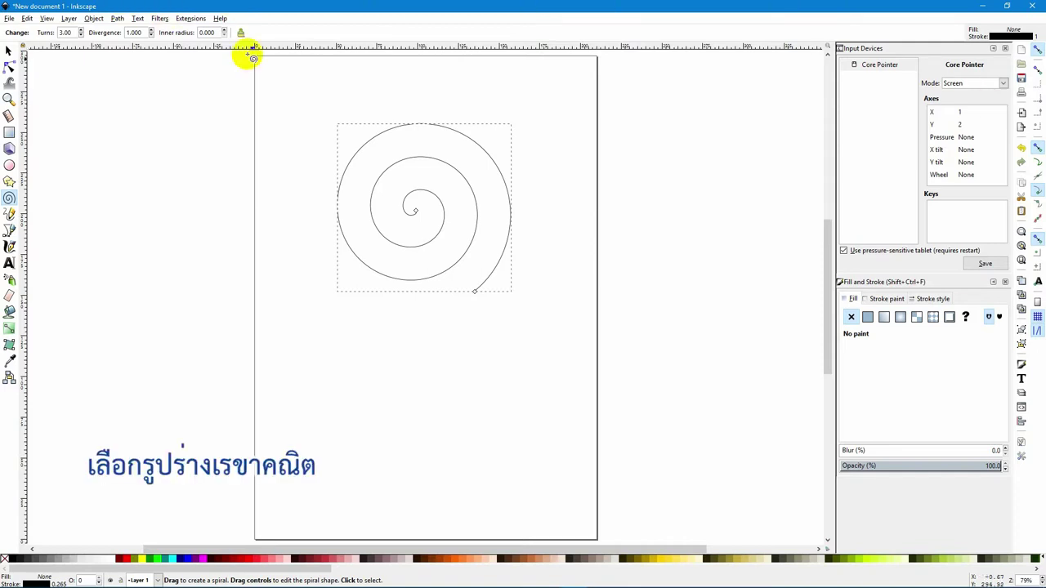
- Select the spiral as an object and convert it to a path
click(447, 128)
click(447, 129)
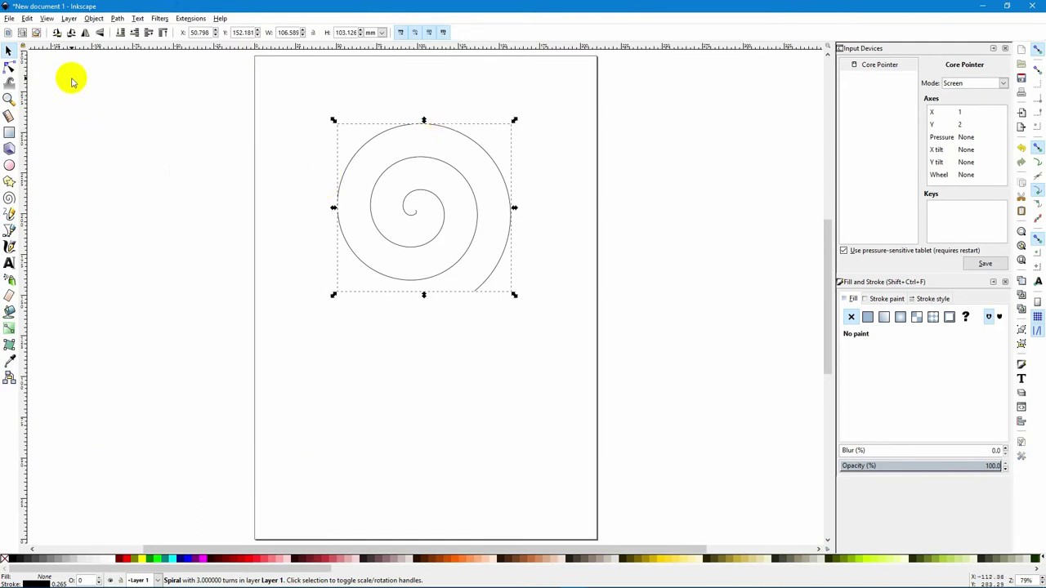
click(117, 19)
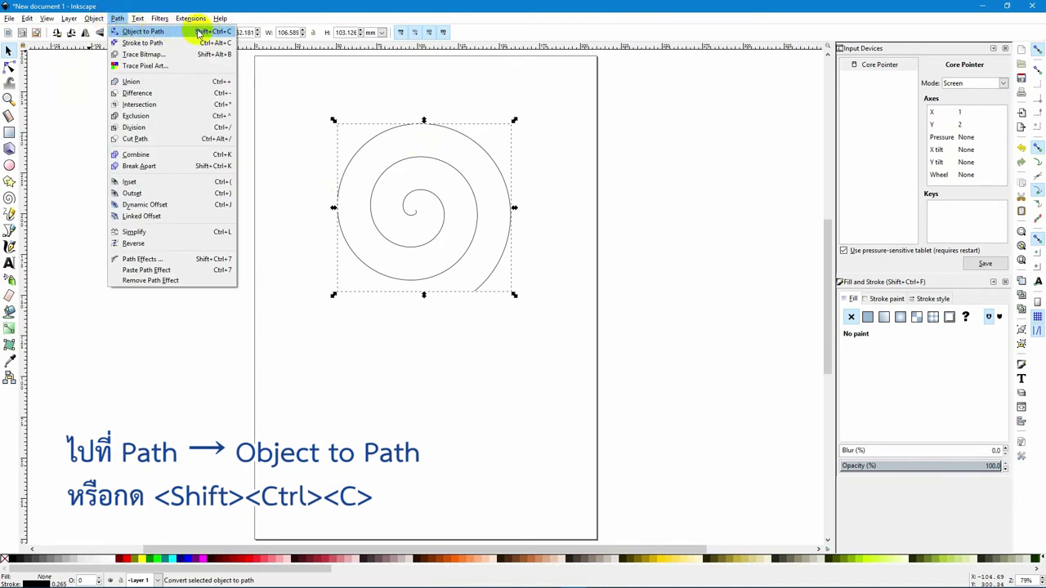
click(164, 33)
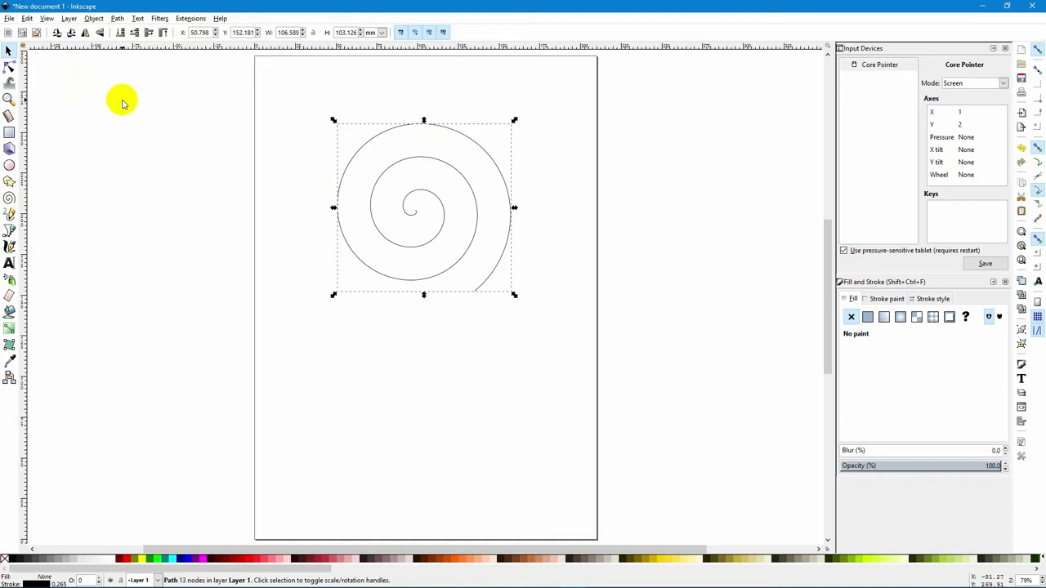
- Distort the spiral path by moving its outer end node about 14 mm left and 5 mm up and repositioning several outer and inner nodes
click(10, 69)
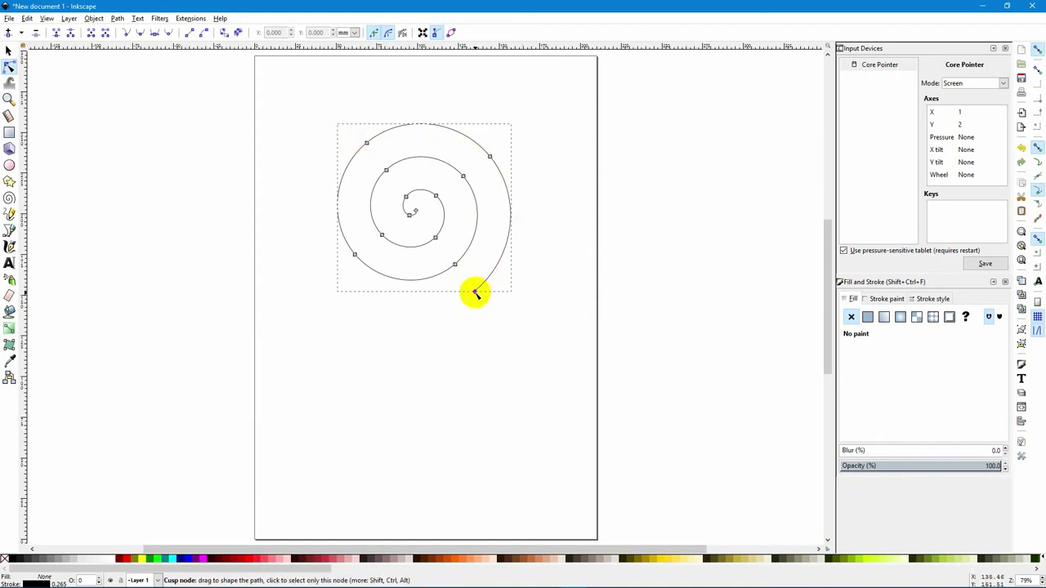
drag(476, 294, 452, 283)
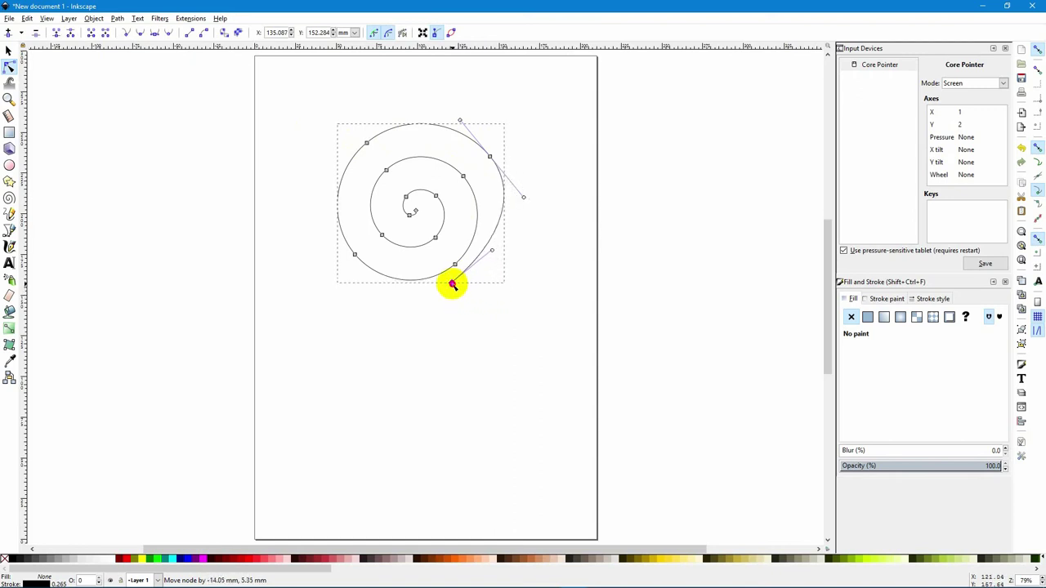
drag(367, 144, 405, 192)
drag(434, 238, 423, 222)
drag(353, 254, 318, 285)
drag(489, 155, 518, 138)
drag(424, 223, 434, 244)
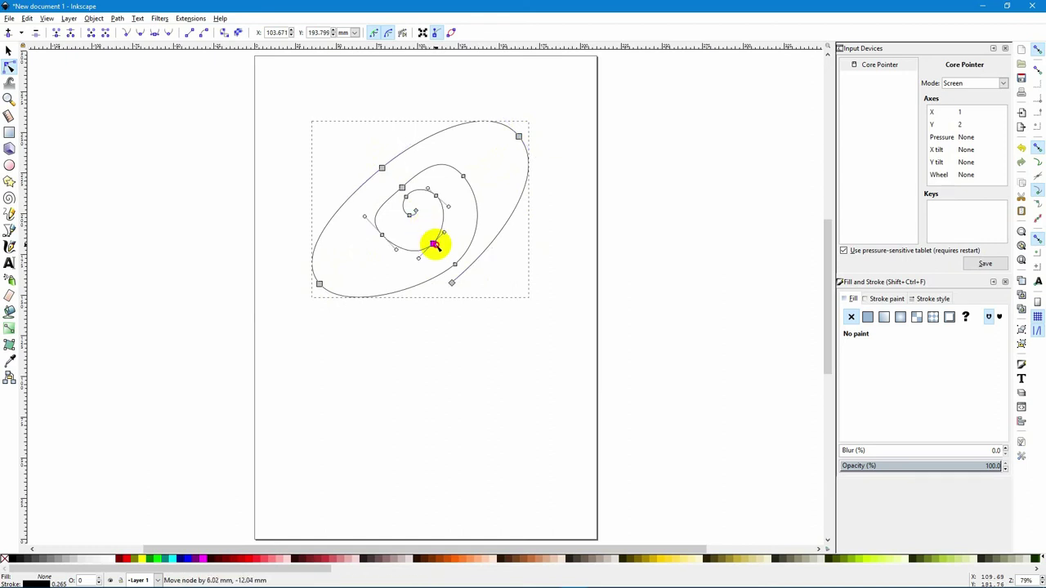